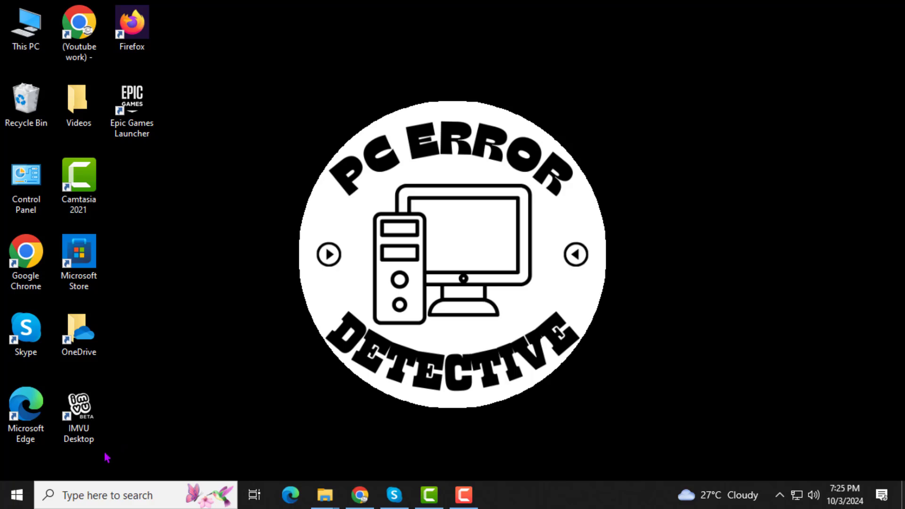
# Step: Launch Settings from the Start menu
pyautogui.click(19, 497)
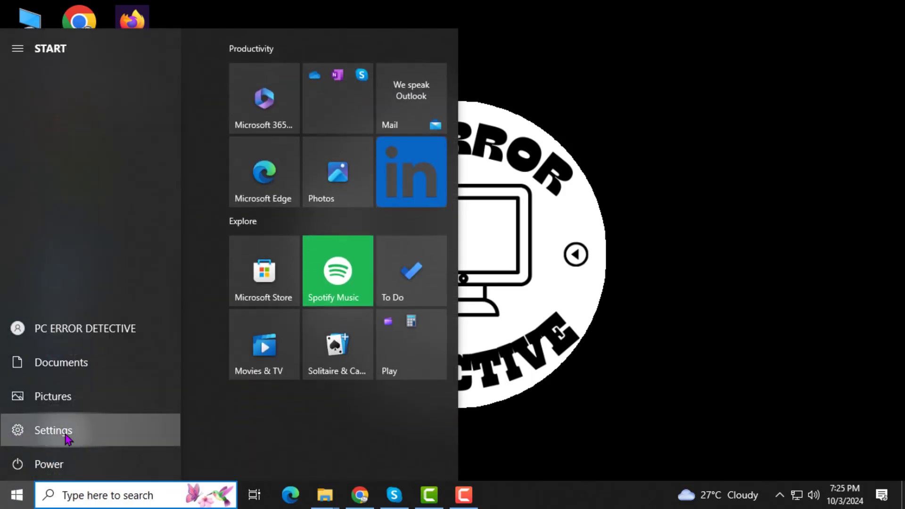
pyautogui.click(67, 439)
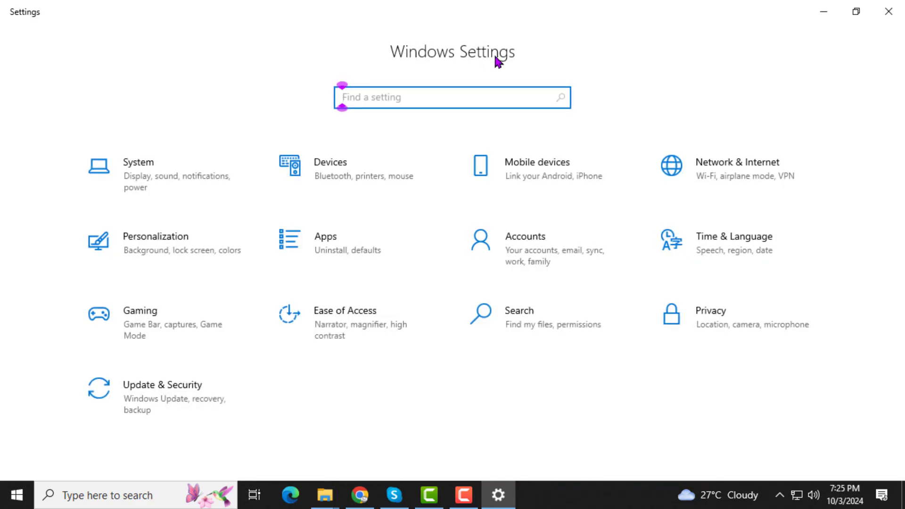
# Step: Go to System and its Display page
pyautogui.click(147, 175)
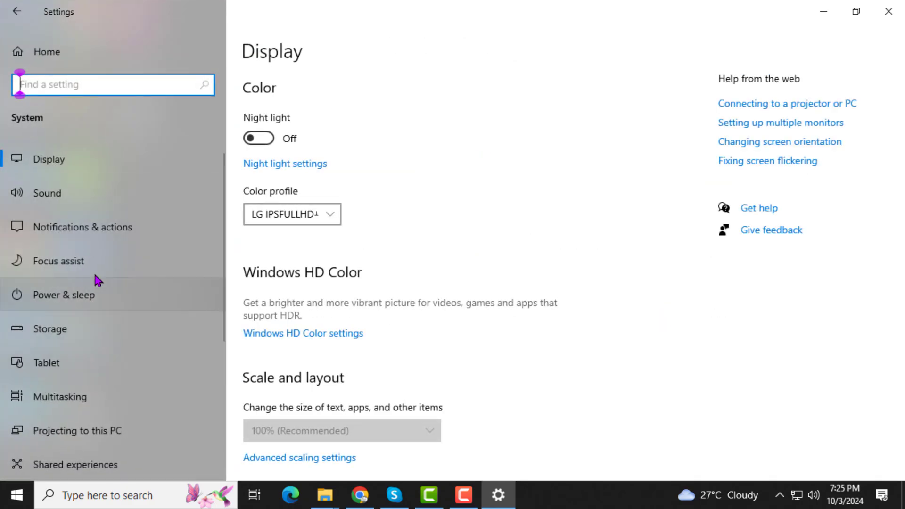
pyautogui.click(71, 167)
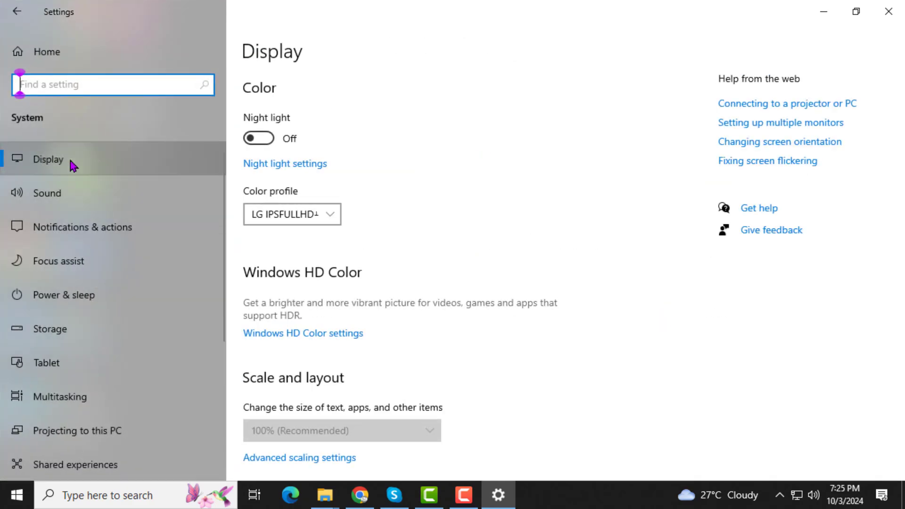
pyautogui.scroll(-5, 374, 163)
pyautogui.scroll(-1, 413, 259)
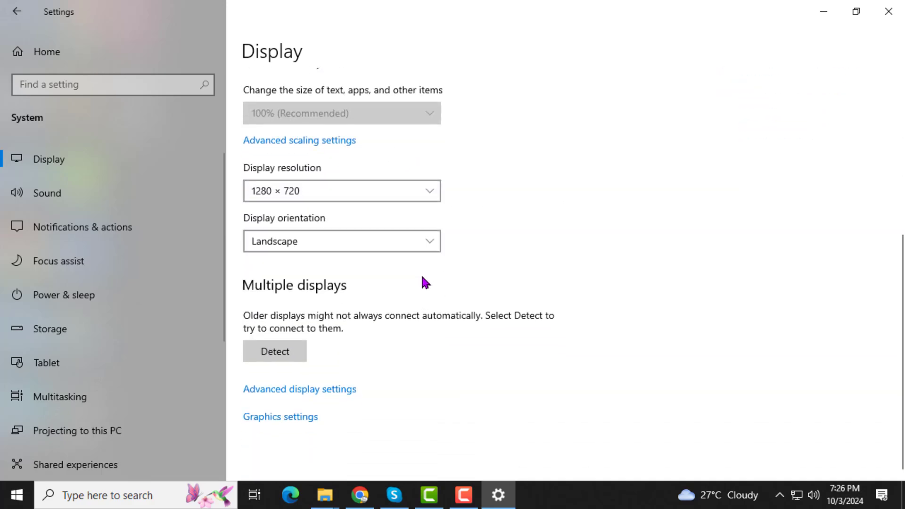
# Step: On the Graphics settings page, pick Microsoft Store app, then Microsoft Teams
pyautogui.click(296, 419)
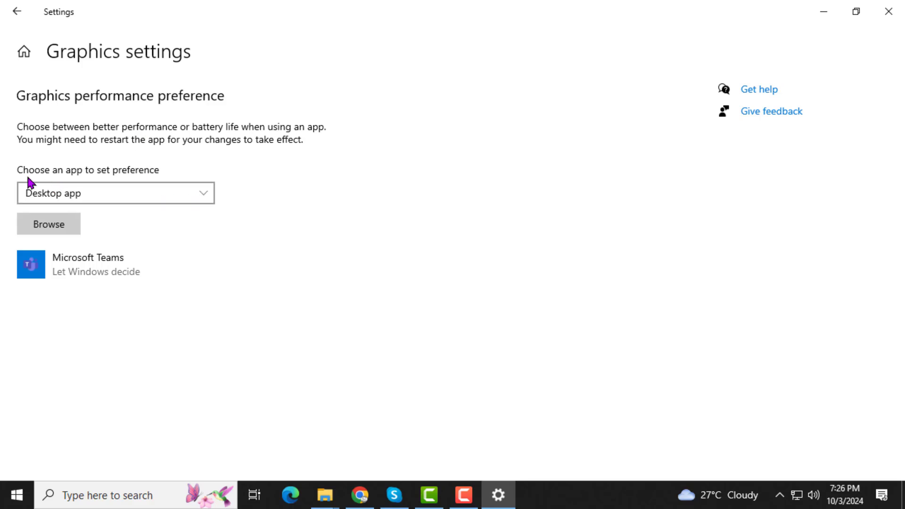
pyautogui.click(205, 195)
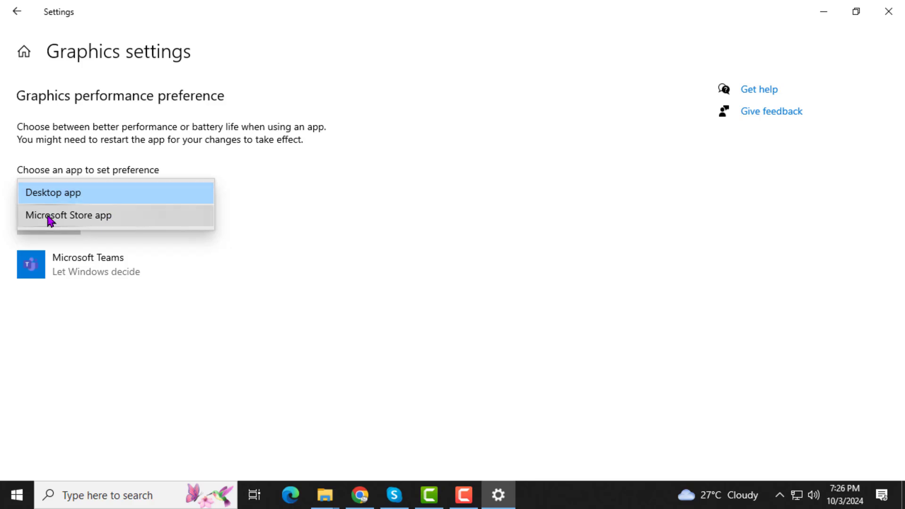
pyautogui.click(118, 215)
pyautogui.click(205, 228)
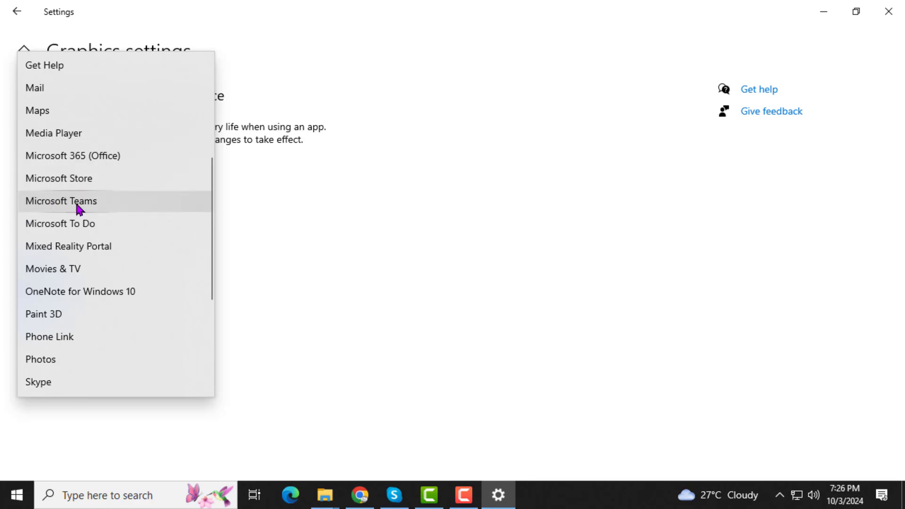
pyautogui.click(95, 207)
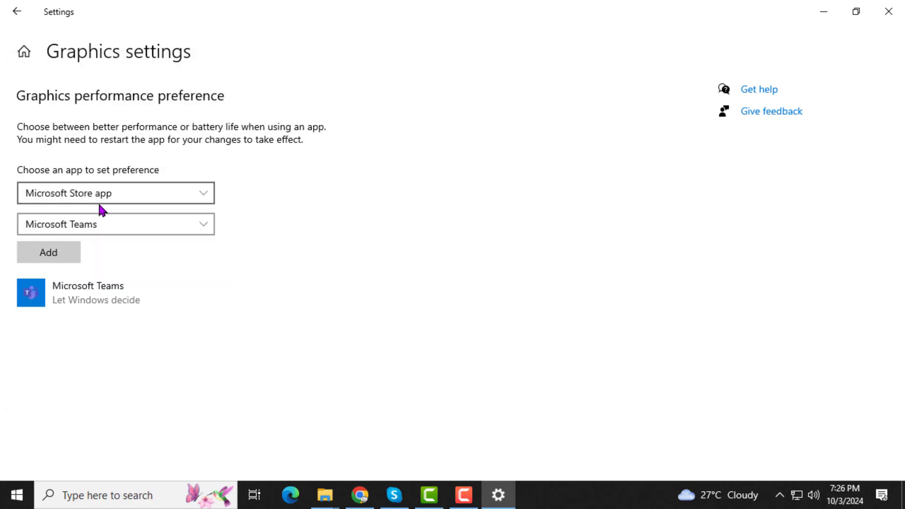
# Step: Add Microsoft Teams to the list and open its graphics Options
pyautogui.click(61, 256)
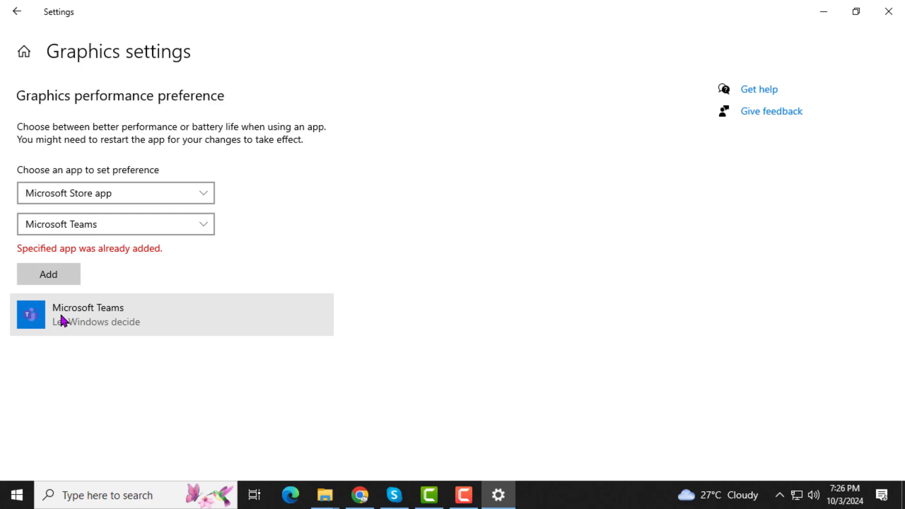
pyautogui.click(87, 316)
pyautogui.click(222, 359)
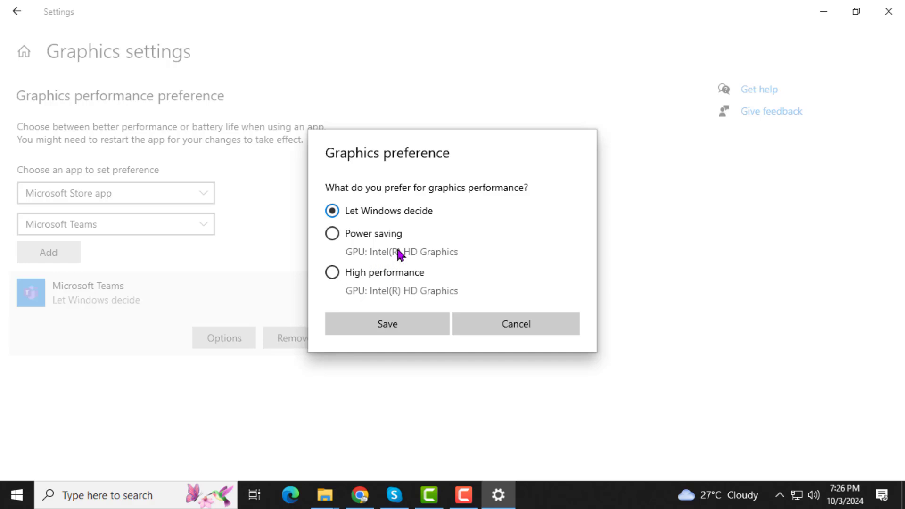
# Step: Select High performance, then change Microsoft Teams to Power saving
pyautogui.click(332, 272)
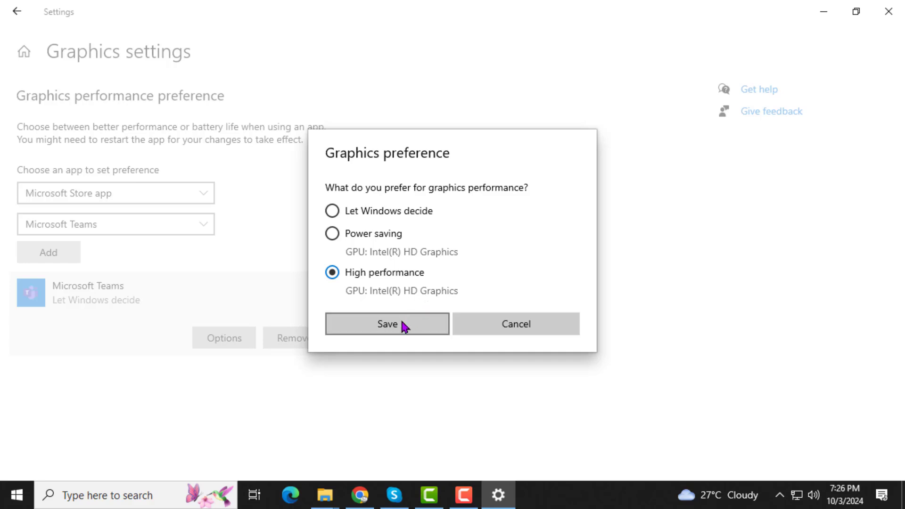
pyautogui.click(332, 235)
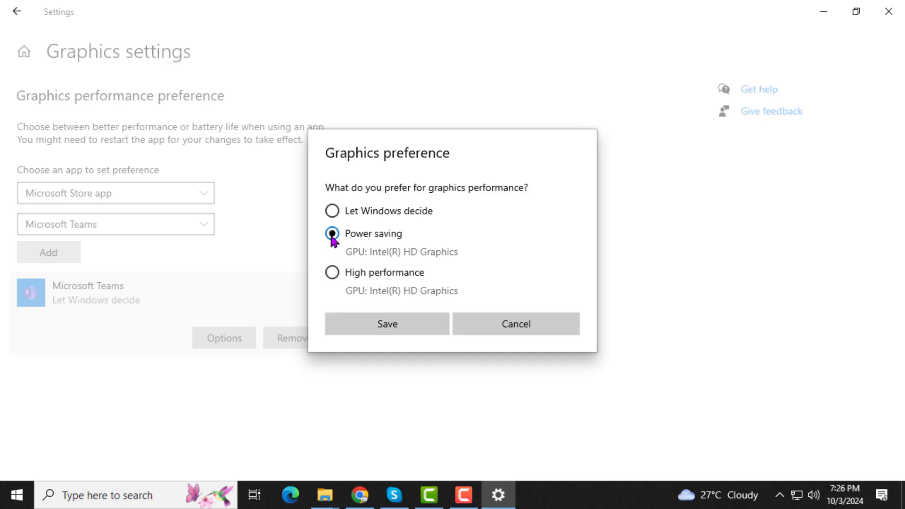